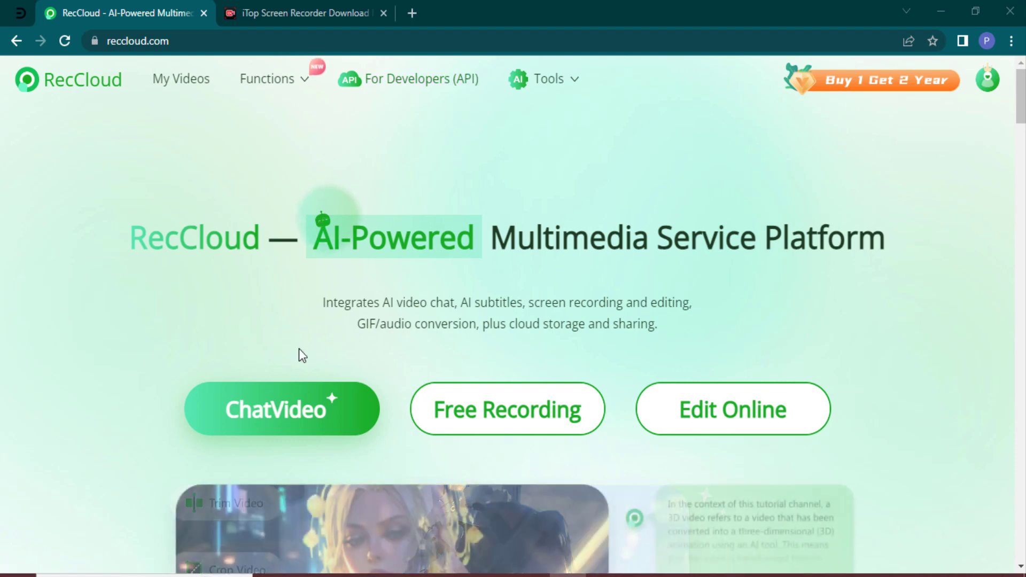
Upload the local gate.io crypto-buying video to ChatVideo to get its AI summary.
left_click(277, 410)
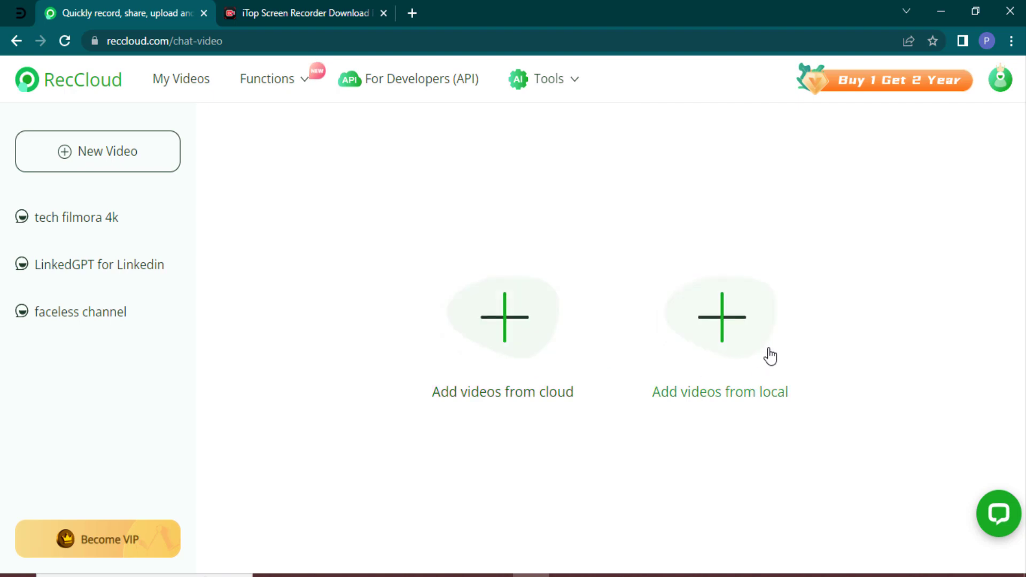
left_click(745, 355)
double_click(648, 247)
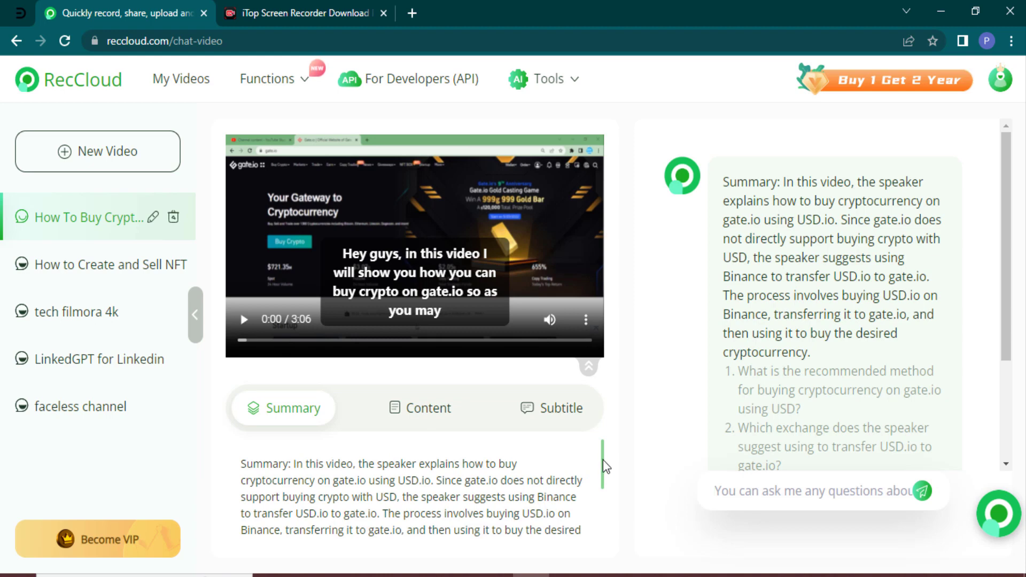
Ask the video chatbot 'is it beneficial for youtuber' and 'how long it is'.
left_click_drag(604, 465, 586, 435)
type("is it beneficial for youtu")
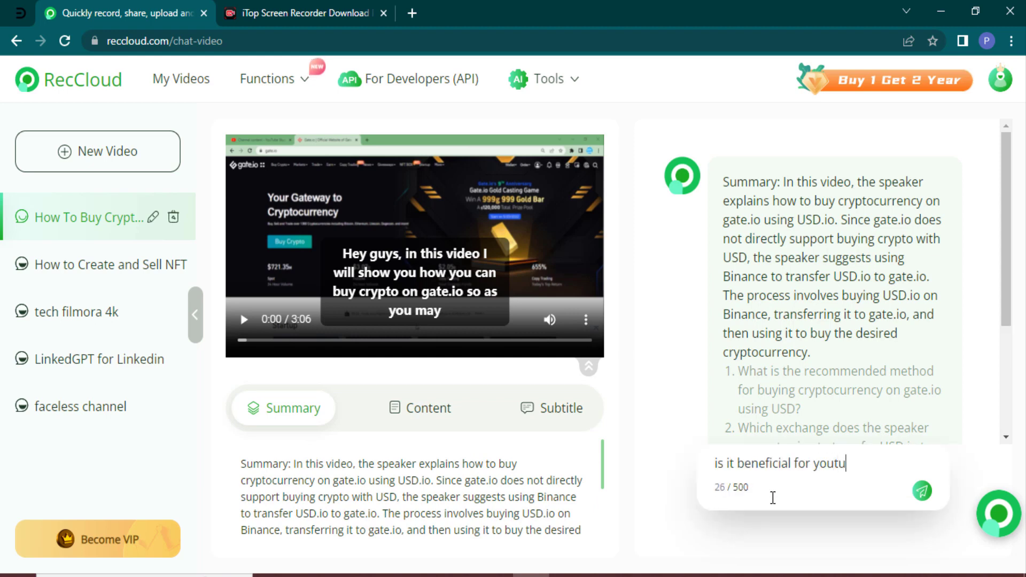
type("ber")
key("Return")
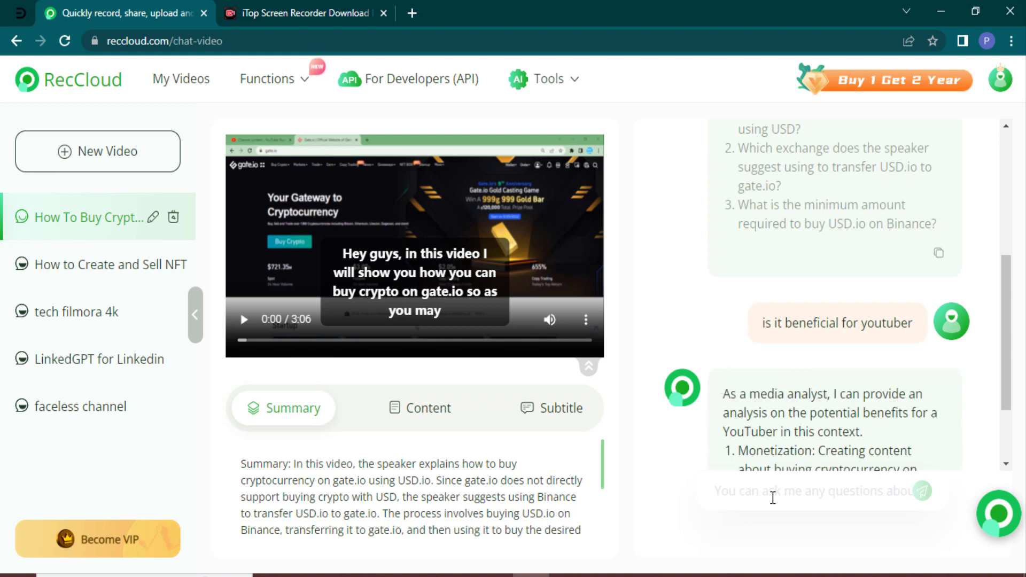
type("how long it is")
key("Return")
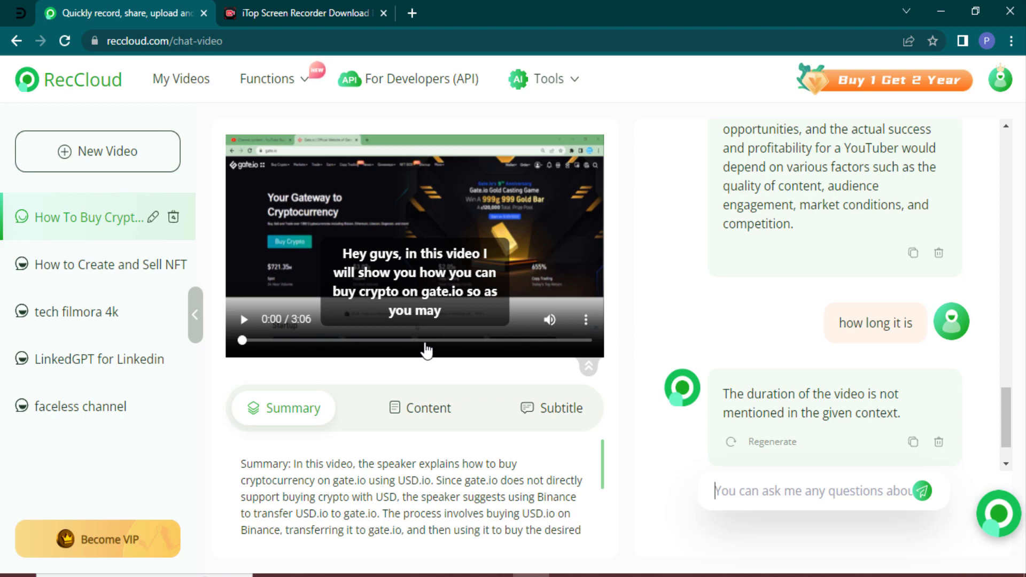
Browse the video's Content transcript and its timestamped Subtitle list.
left_click(405, 406)
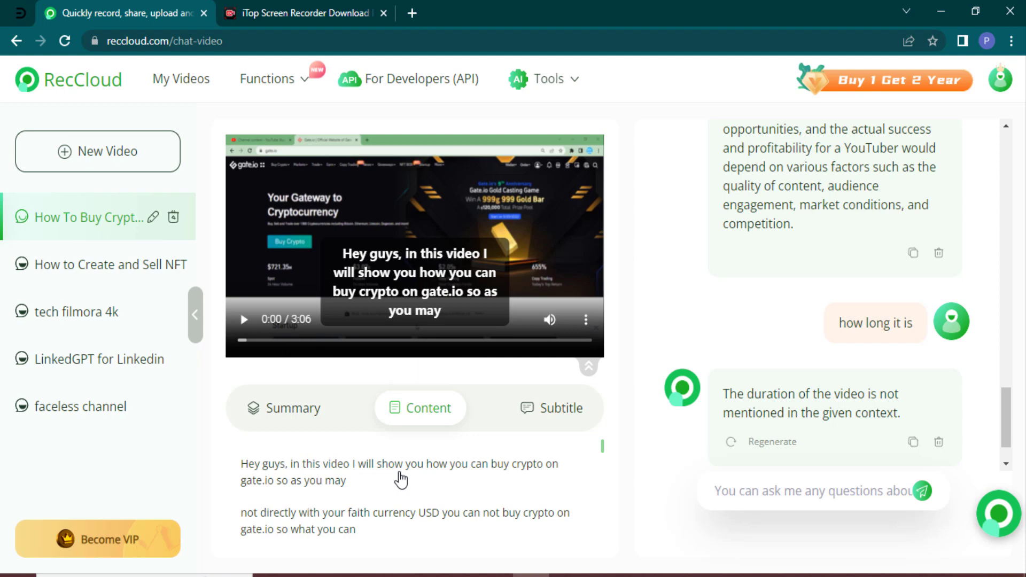
left_click(555, 413)
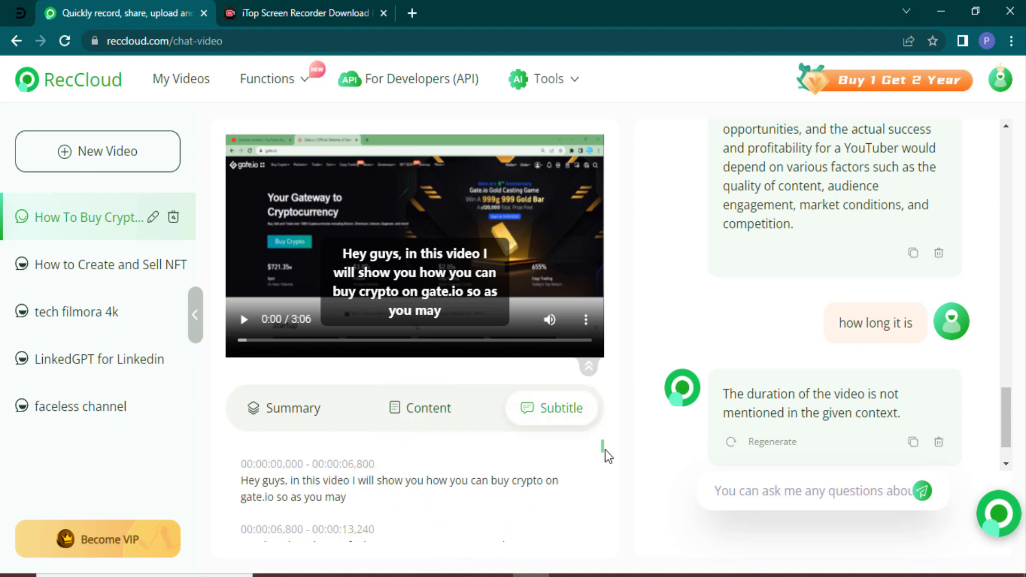
left_click_drag(604, 453, 602, 475)
mouse_move(289, 87)
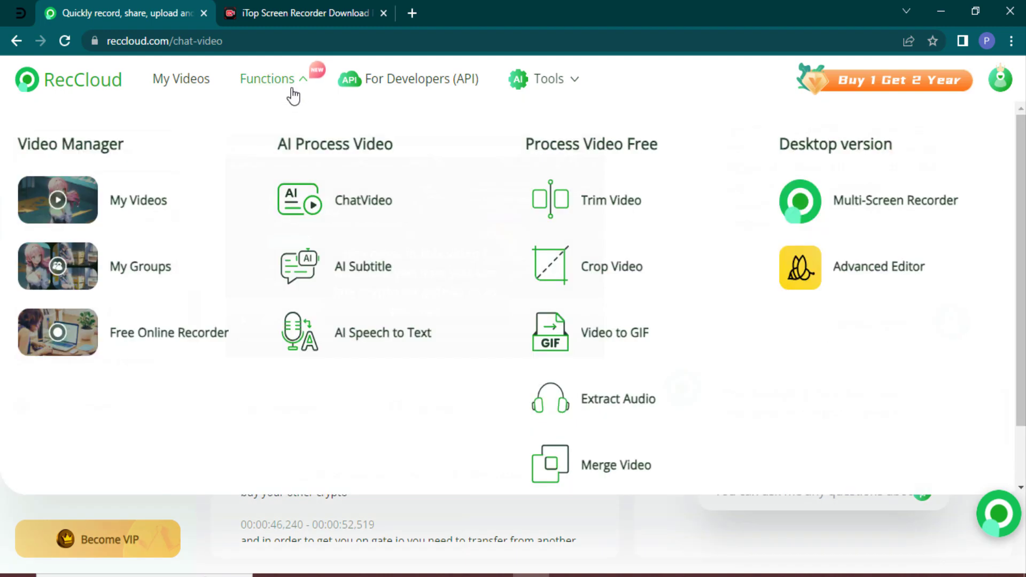
Load the 'How to Create and Sell NFT' video into AI Speech to Text.
left_click(347, 328)
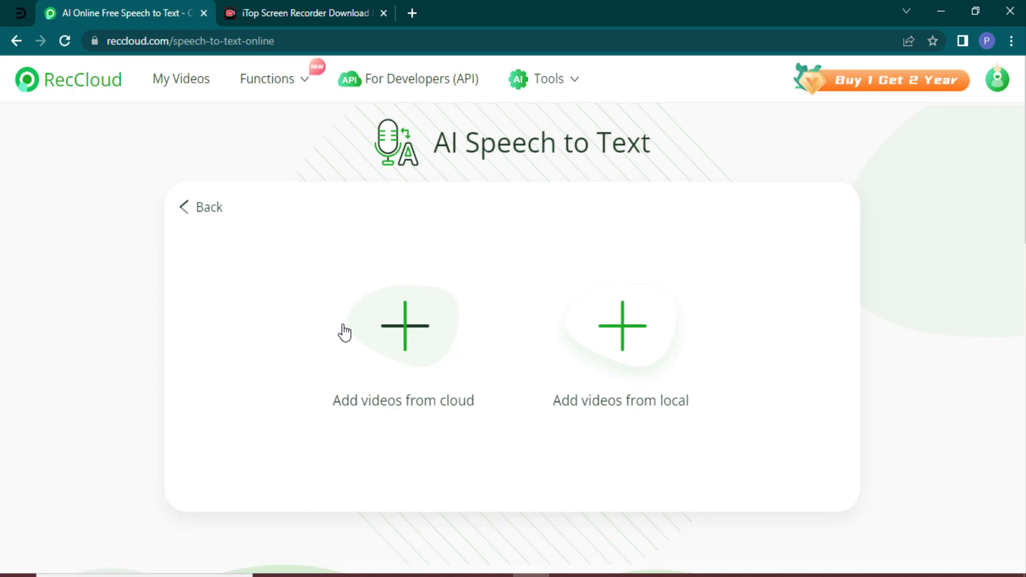
left_click(589, 326)
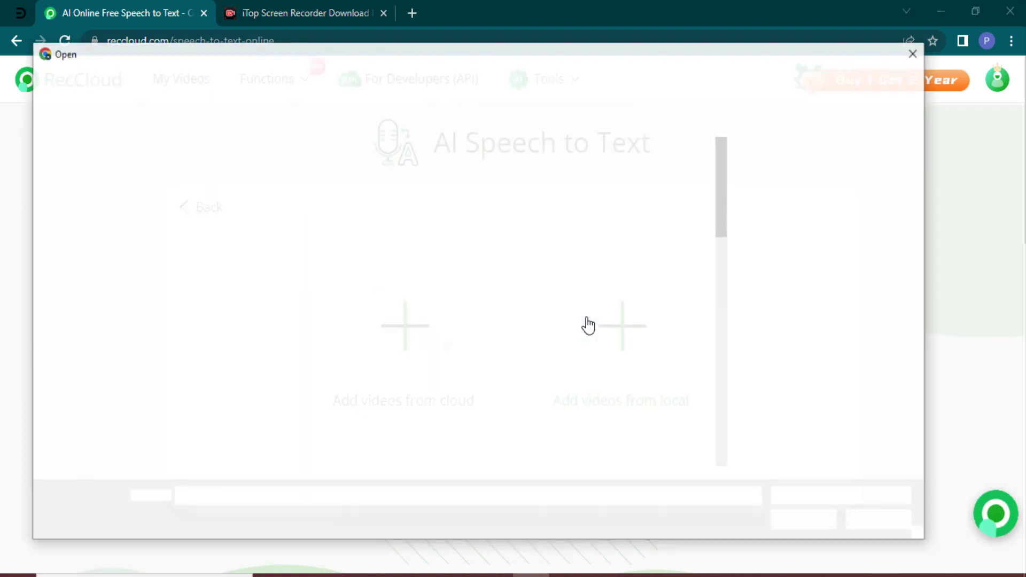
double_click(651, 312)
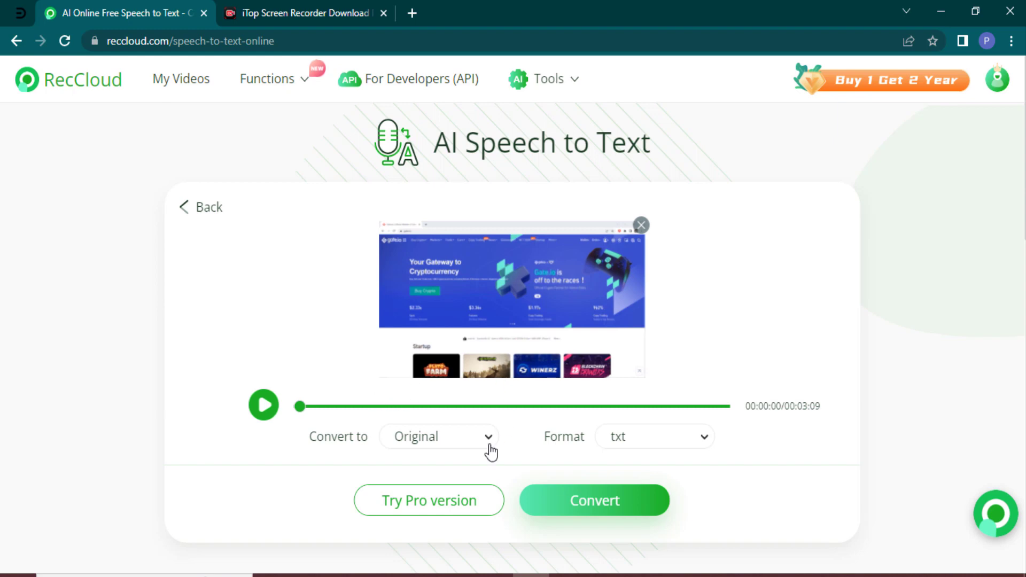
Keep the conversion set to Original language with txt output format.
left_click(460, 456)
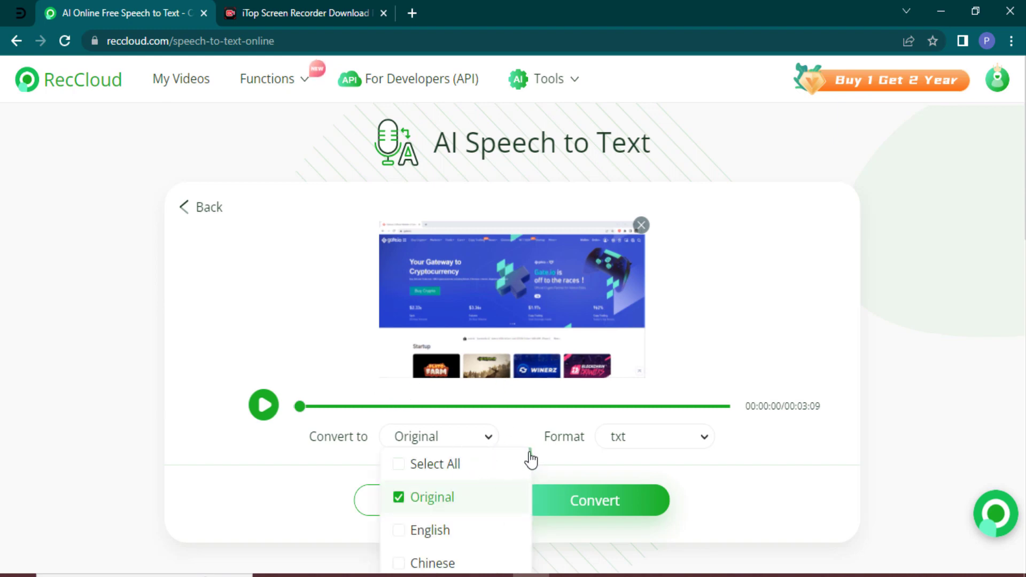
left_click_drag(531, 458, 529, 527)
left_click(666, 439)
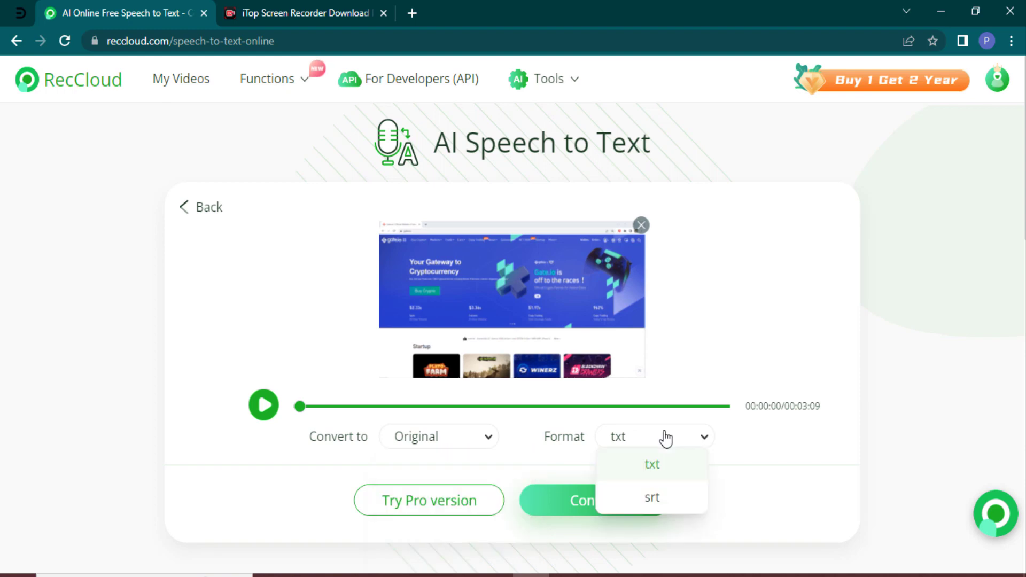
Convert the NFT video's speech to text and copy the full transcript.
left_click(559, 514)
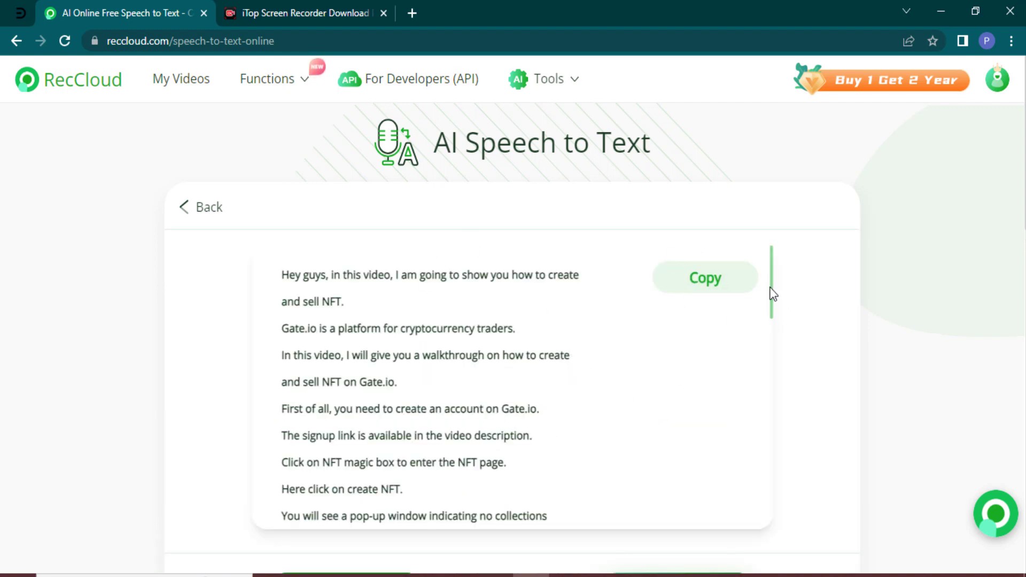
left_click_drag(773, 294, 743, 336)
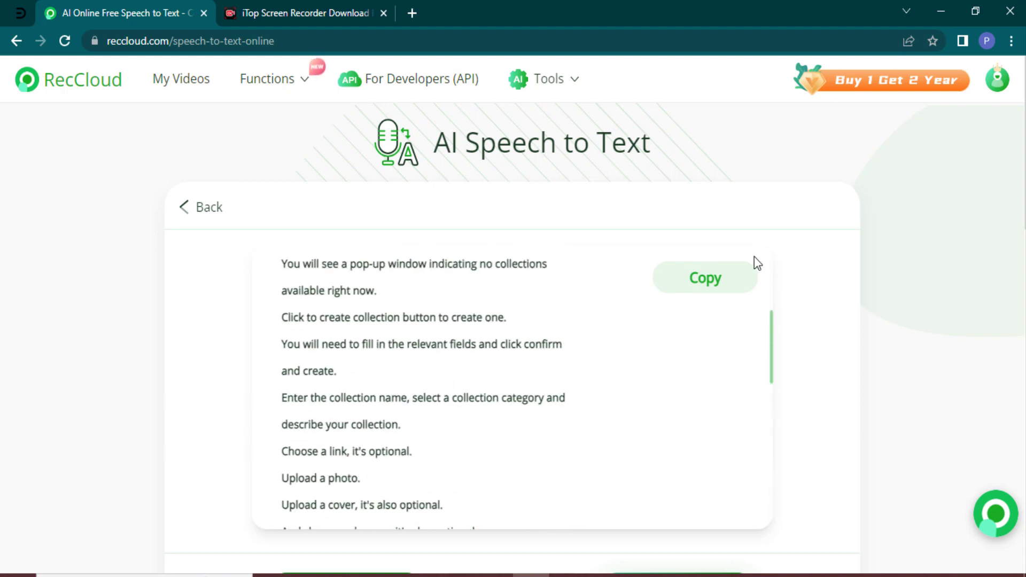
left_click(732, 282)
scroll(869, 314, "down", 5)
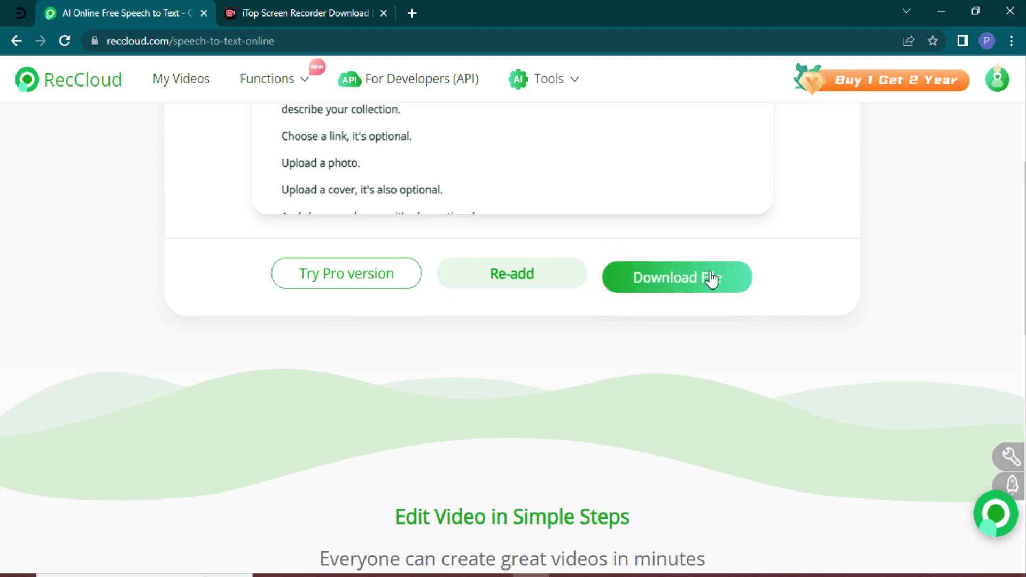
Add the 'How to Create and Sell NFT' video to AI Subtitle for auto-generated captions.
mouse_move(287, 83)
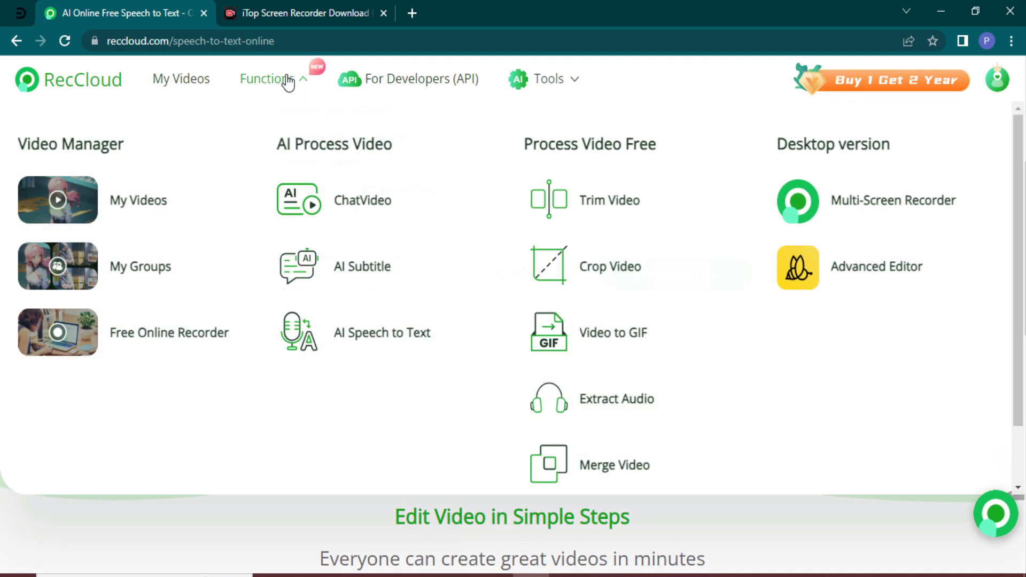
left_click(331, 257)
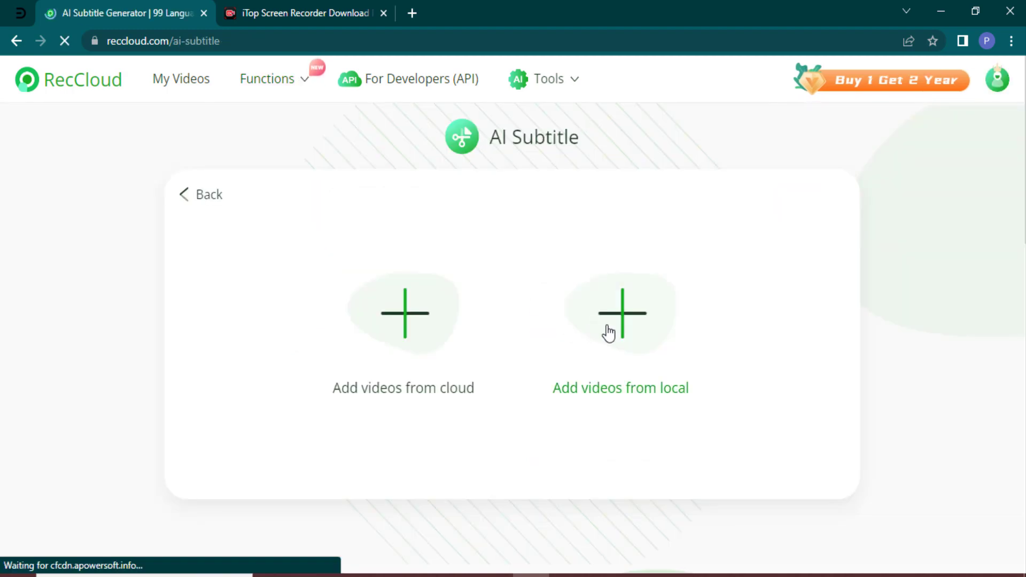
left_click(621, 337)
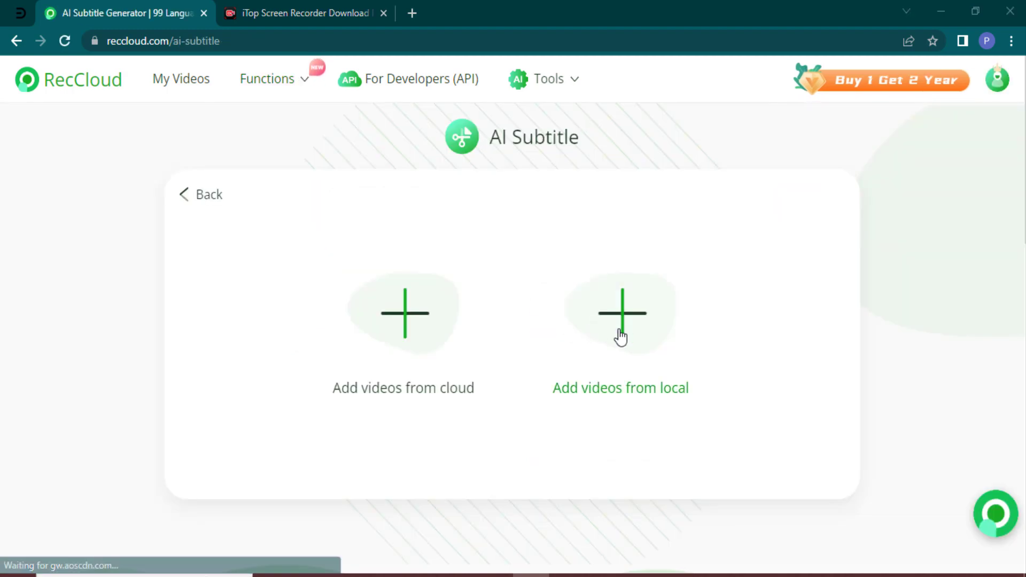
left_click(665, 306)
double_click(664, 307)
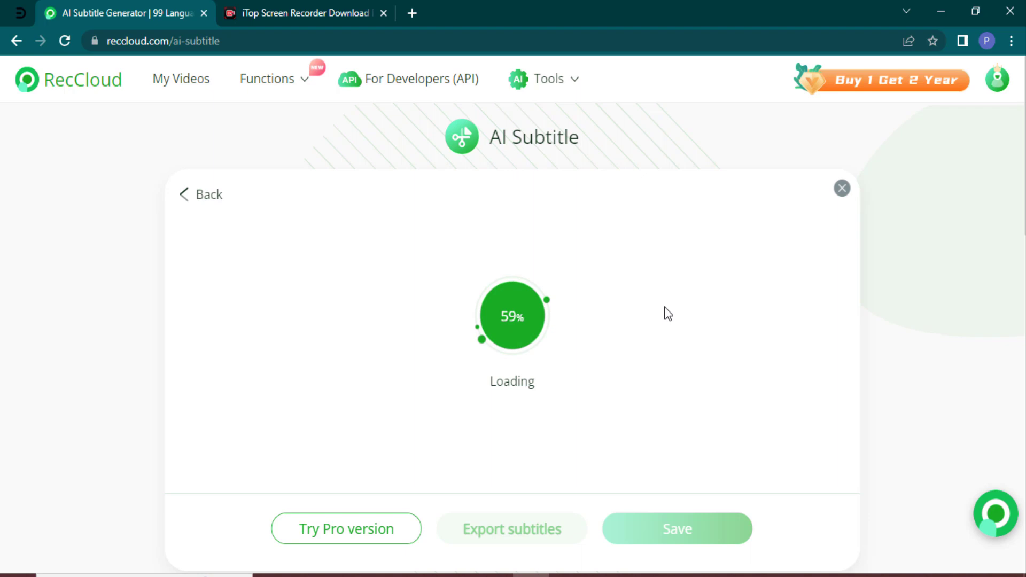
left_click_drag(618, 385, 778, 479)
Choose Chinese in the AI translation dropdown to translate the NFT subtitles.
left_click(869, 389)
scroll(870, 389, "down", 1)
left_click(408, 411)
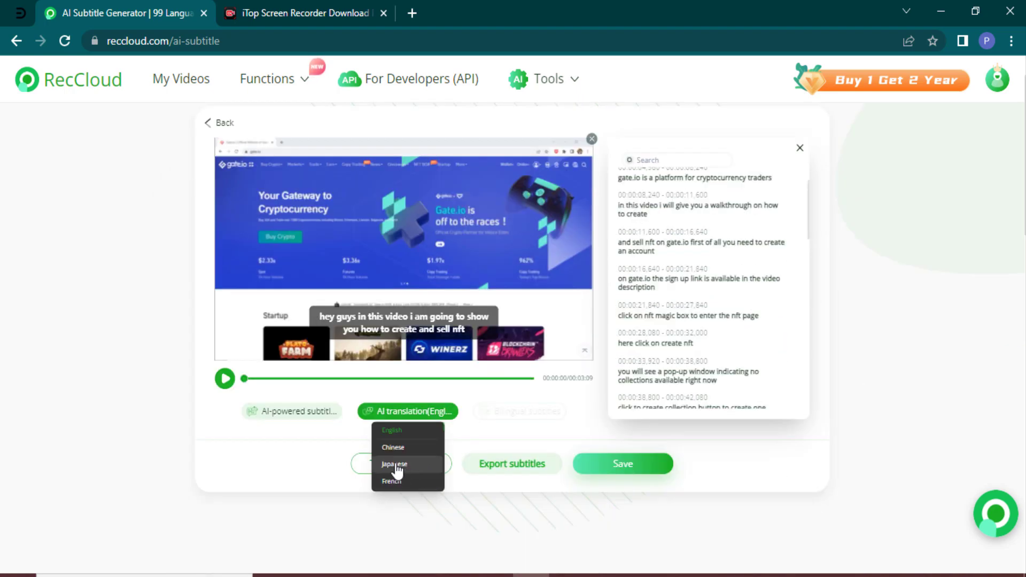
left_click(311, 421)
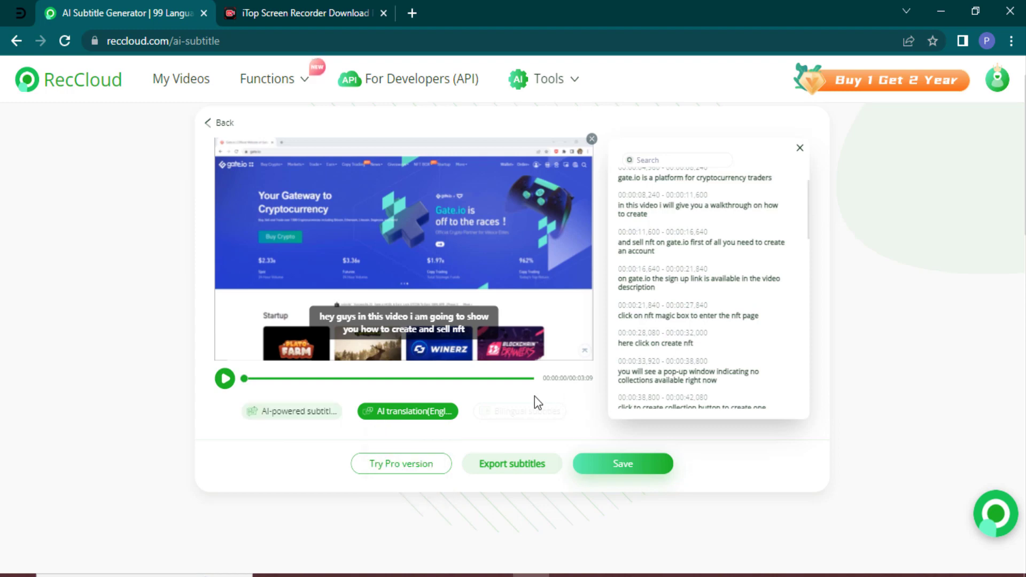
left_click(439, 413)
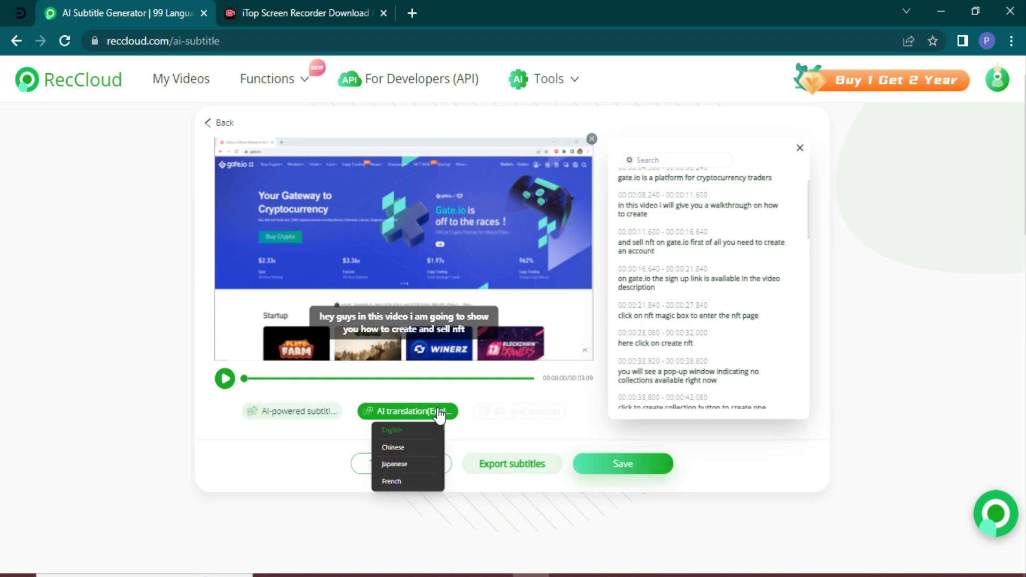
left_click(419, 455)
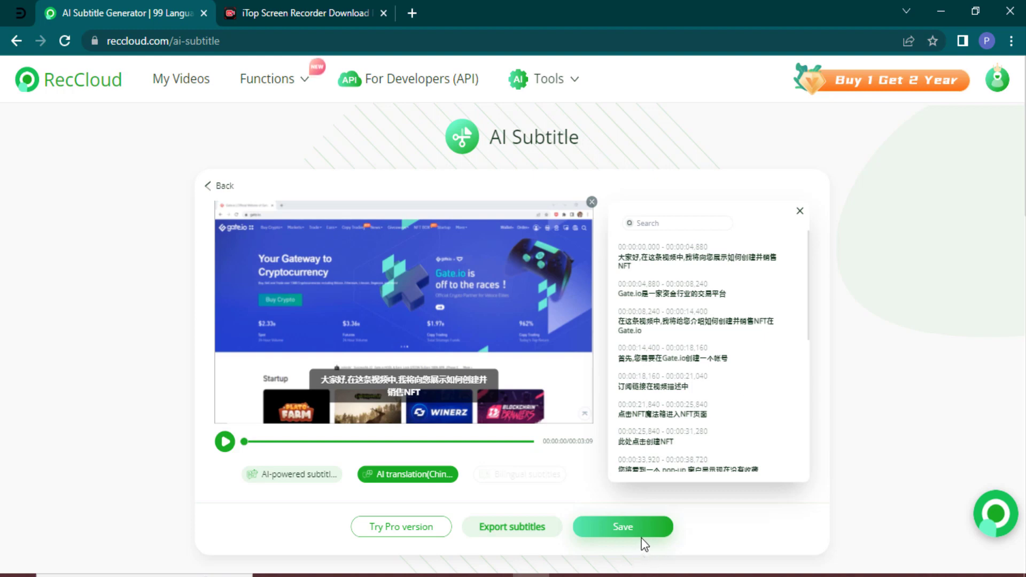
Download the Chinese subtitles as an .srt file and open it with Notepad.
left_click(499, 529)
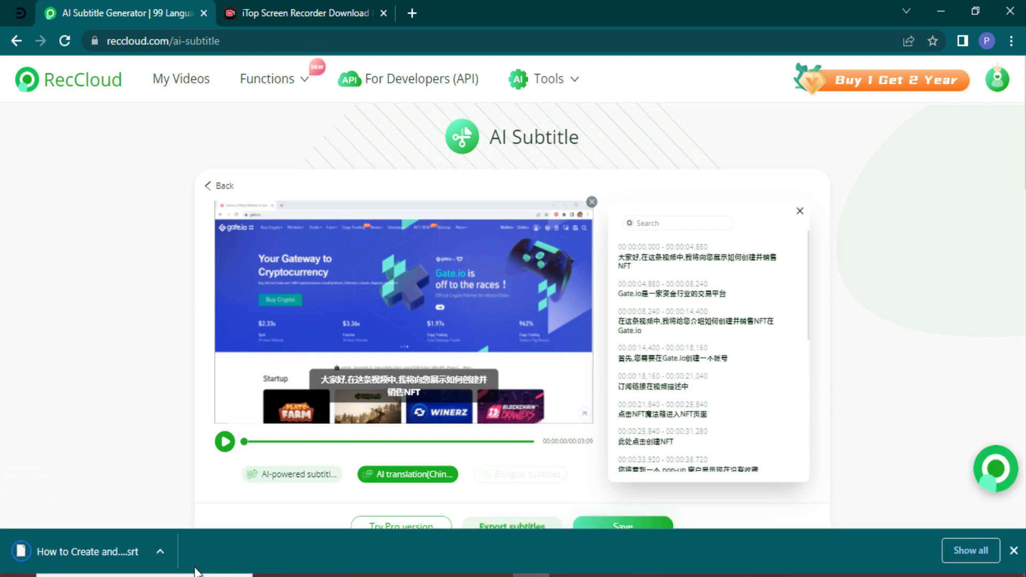
left_click(155, 549)
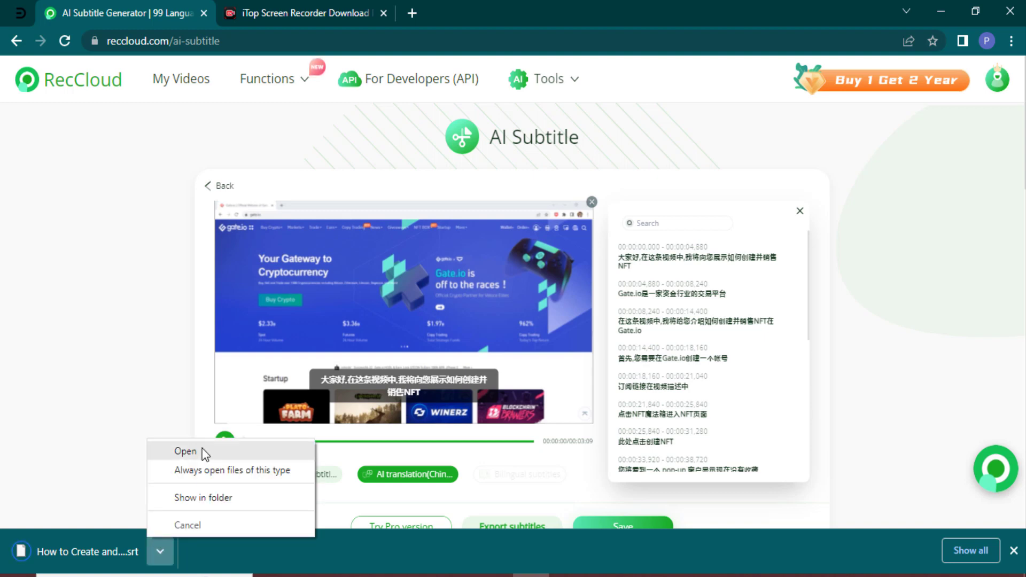
left_click(185, 451)
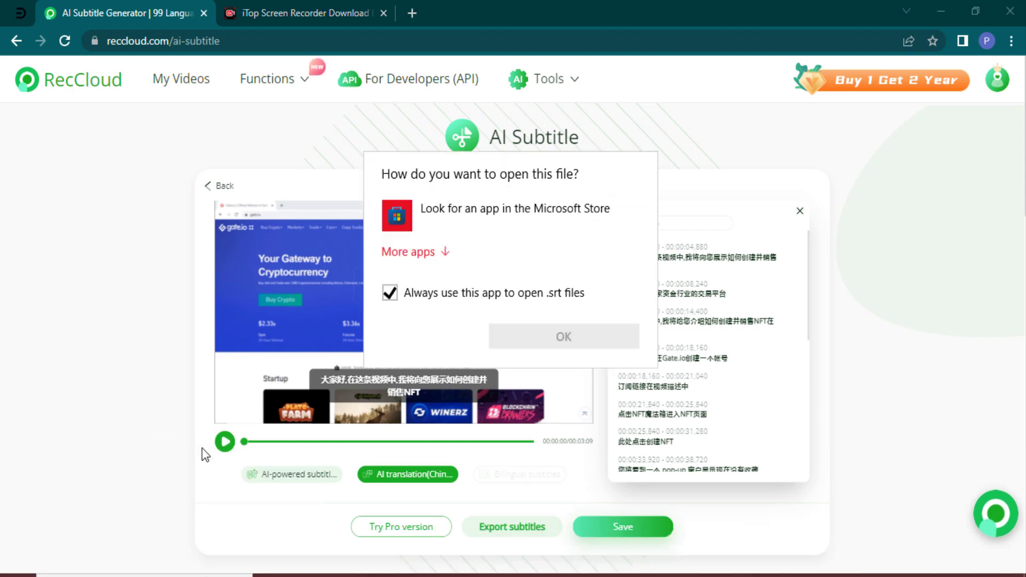
left_click(431, 250)
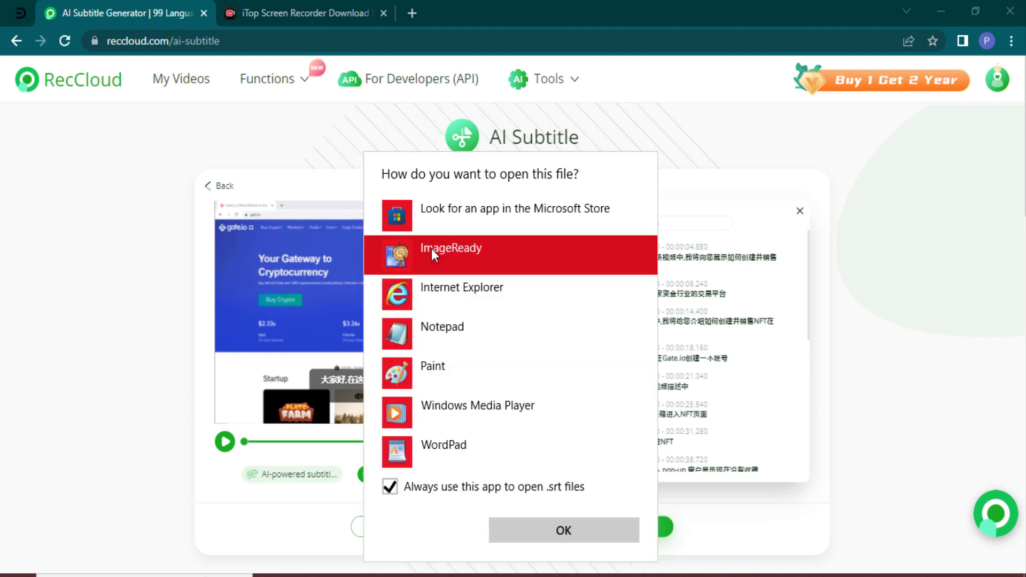
left_click(488, 326)
left_click(544, 528)
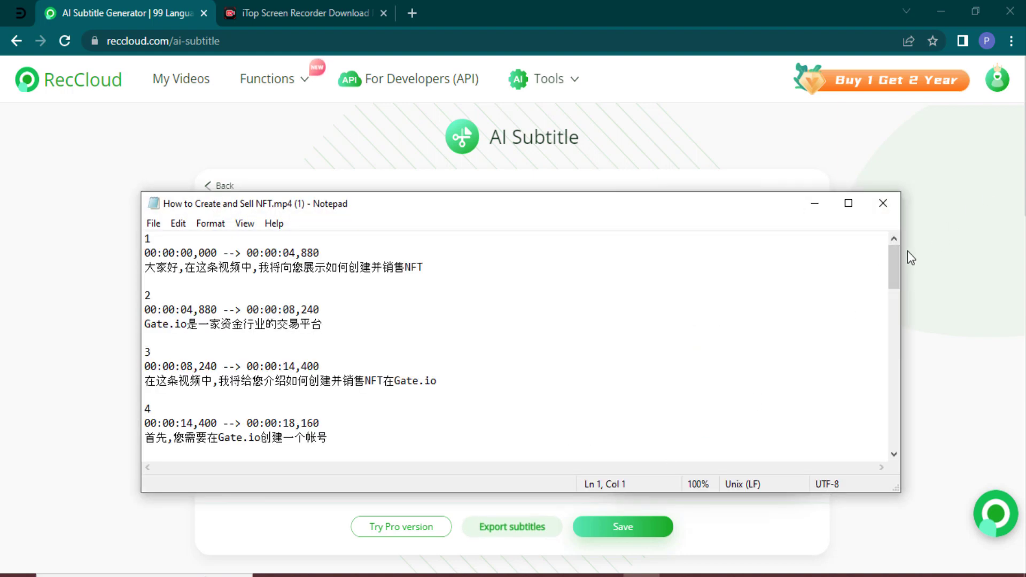
left_click_drag(898, 253, 886, 391)
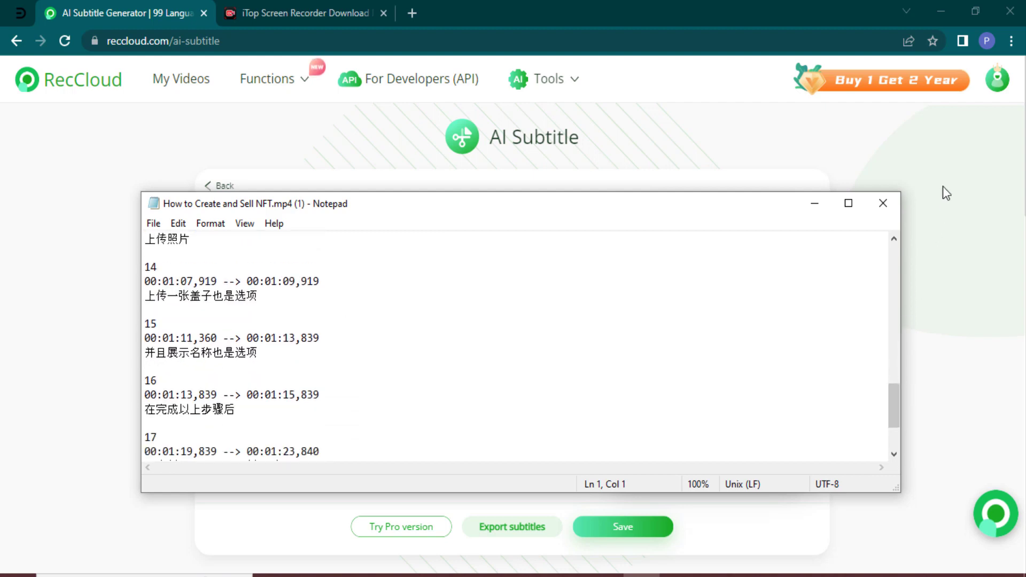
Close the Notepad window showing the SRT subtitle file.
left_click(890, 205)
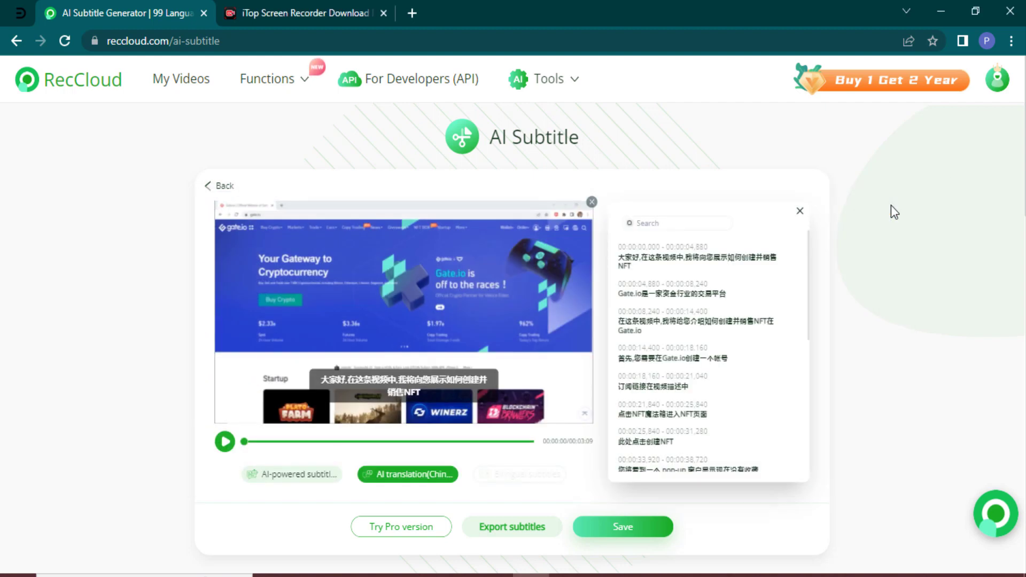